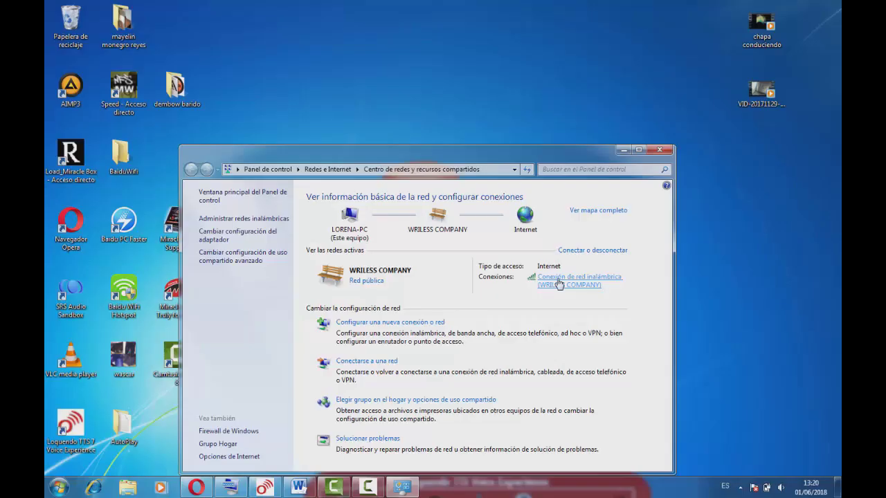
Step: Give the wireless adapter static IPv4 192.168.1.2 with mask 255.255.255.0 and confirm both dialogs
click(560, 284)
click(397, 335)
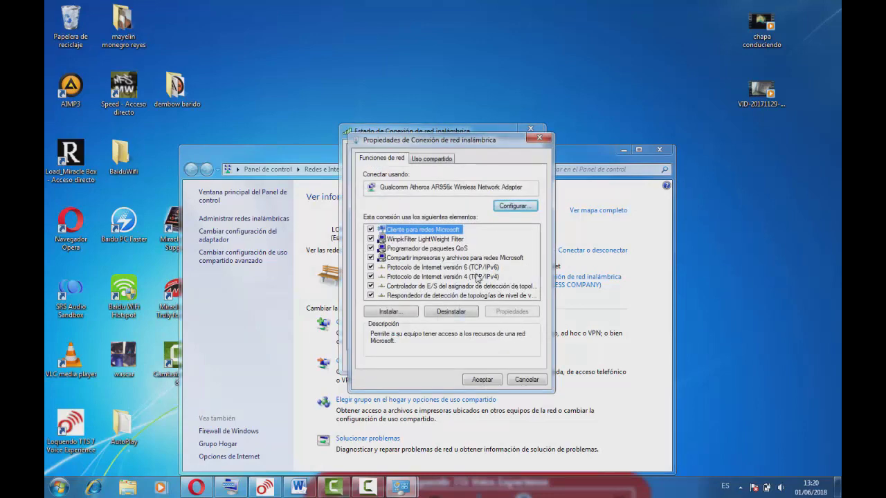
drag(485, 147, 662, 131)
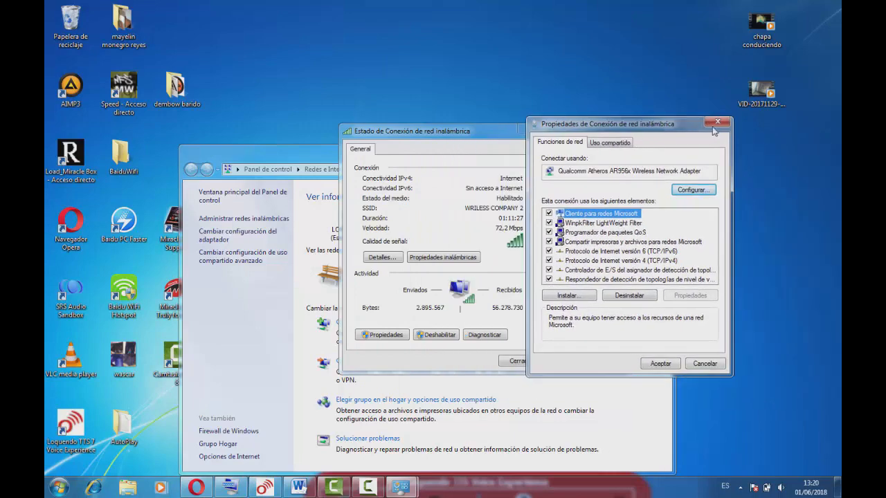
double_click(605, 262)
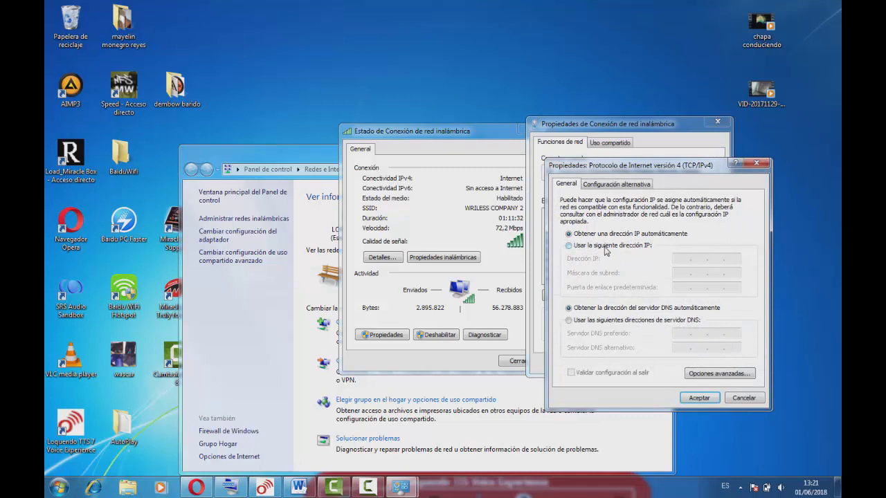
click(606, 248)
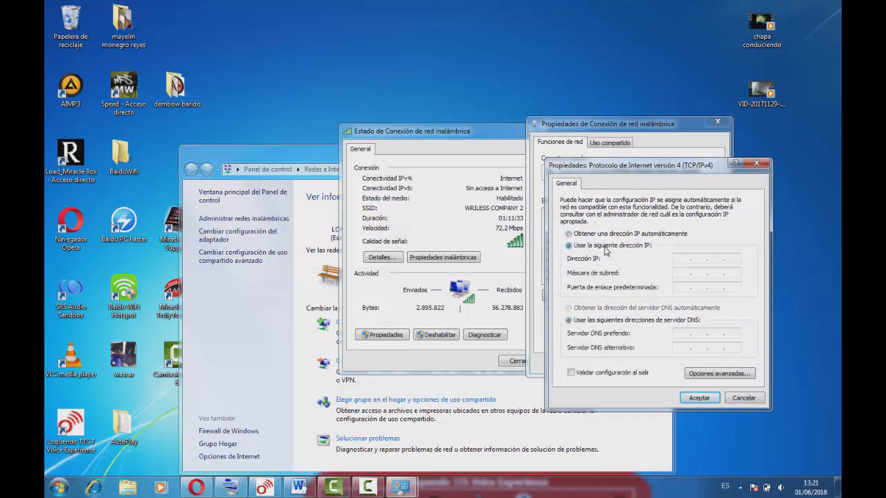
click(681, 257)
text(192.168.1.2)
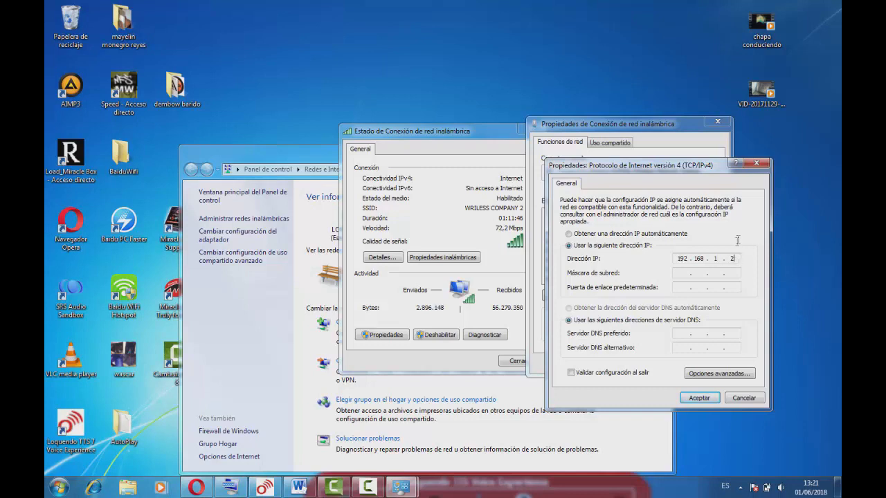
key(Tab)
click(700, 398)
click(659, 364)
click(519, 360)
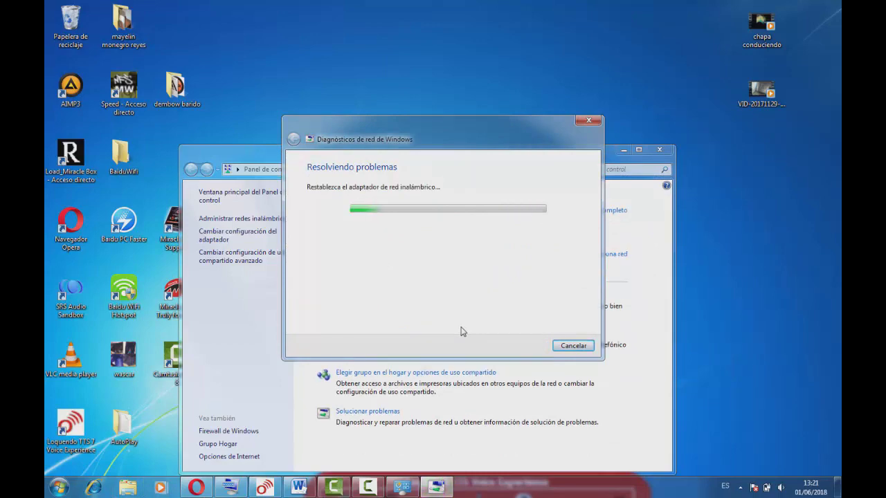
Step: In Opera's UBNT tab, replace the address with 192.168.1.30 to reach the access point
click(196, 487)
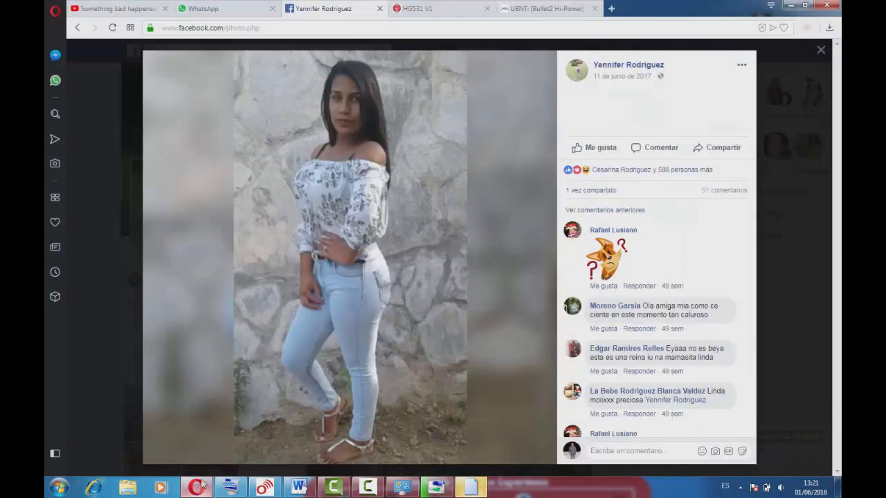
click(544, 9)
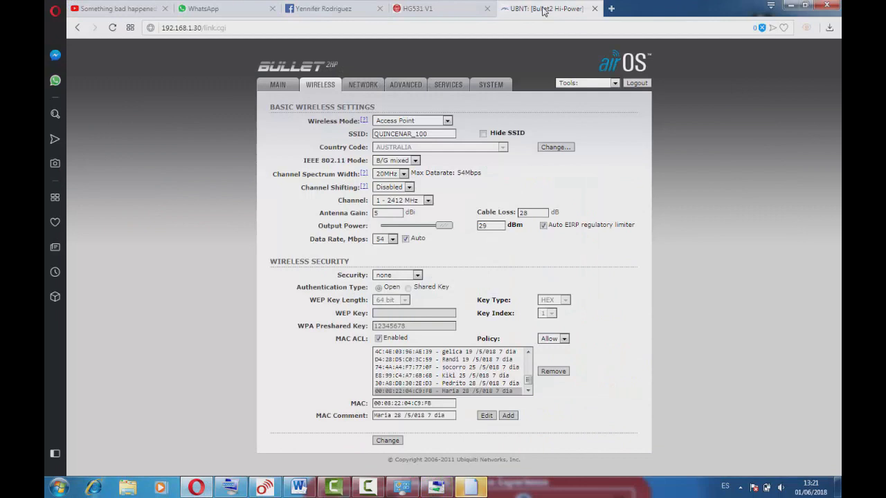
click(251, 27)
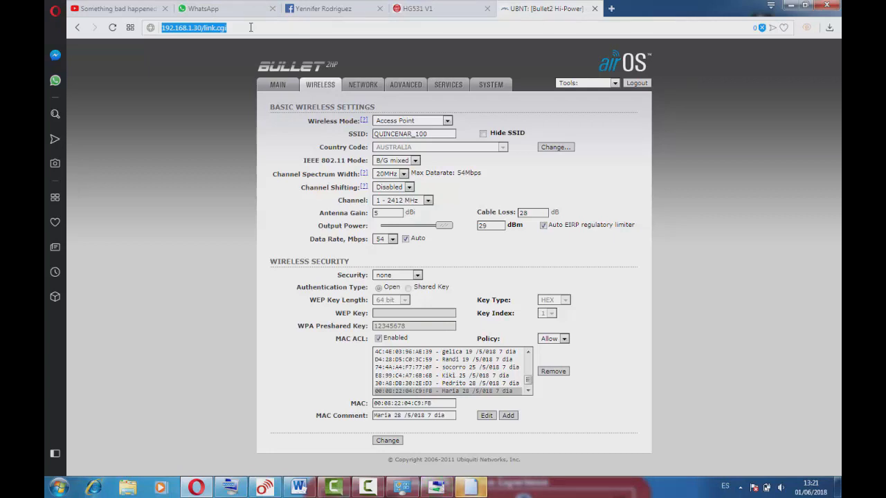
text(192)
text(168.1.30)
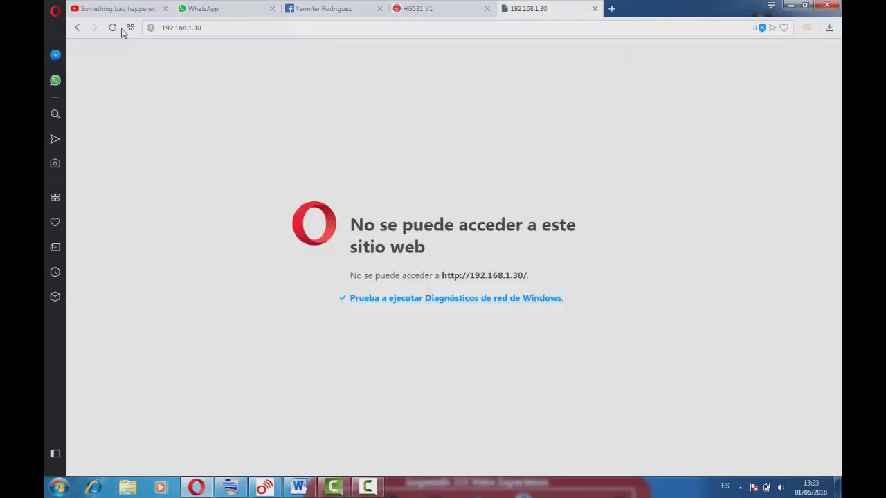
Step: Check the available wireless networks from the tray, then reload the access point page
click(739, 487)
click(739, 432)
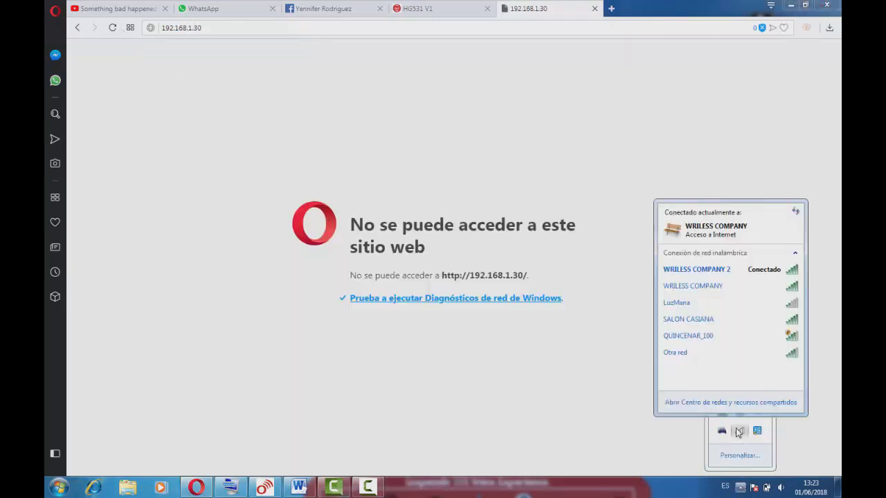
click(112, 27)
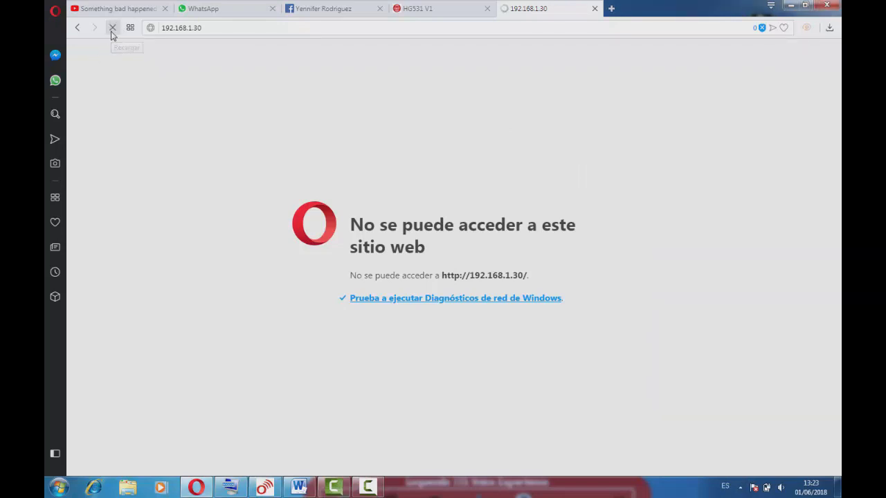
Step: Log in to the airOS page with the username and password and let Opera save the login
click(518, 121)
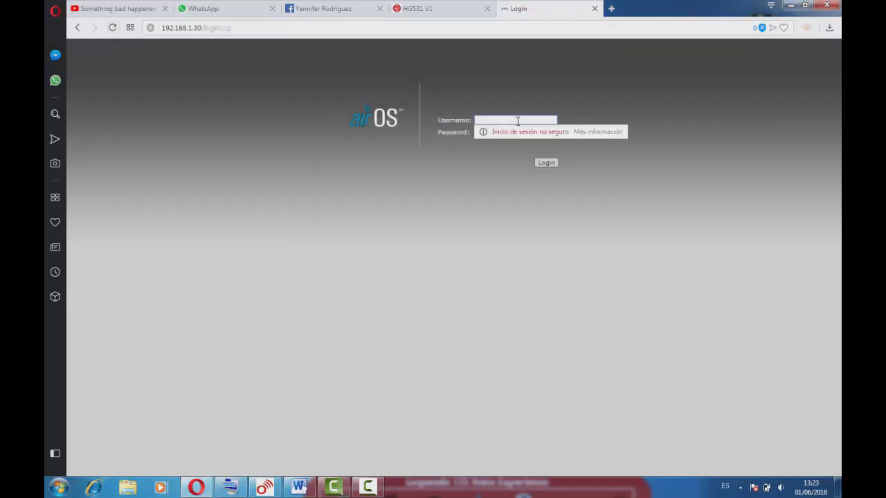
text(bnt)
click(476, 120)
text(u)
click(509, 131)
text(ubnt)
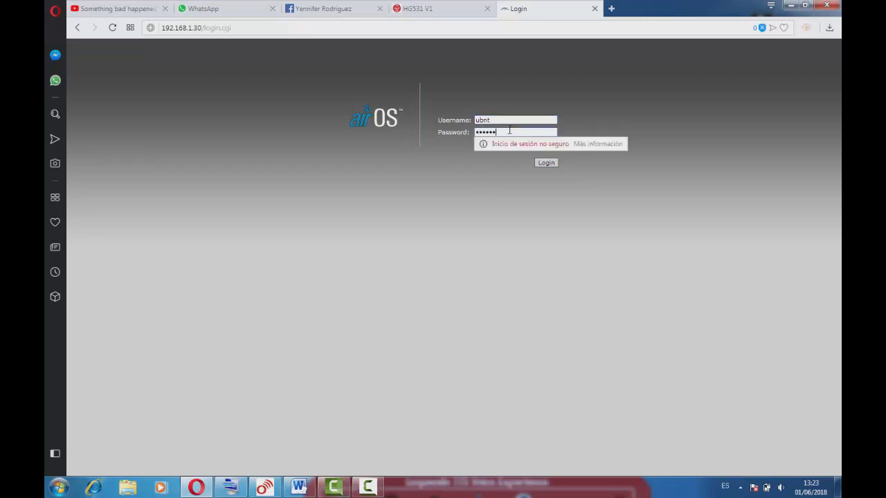
key(Return)
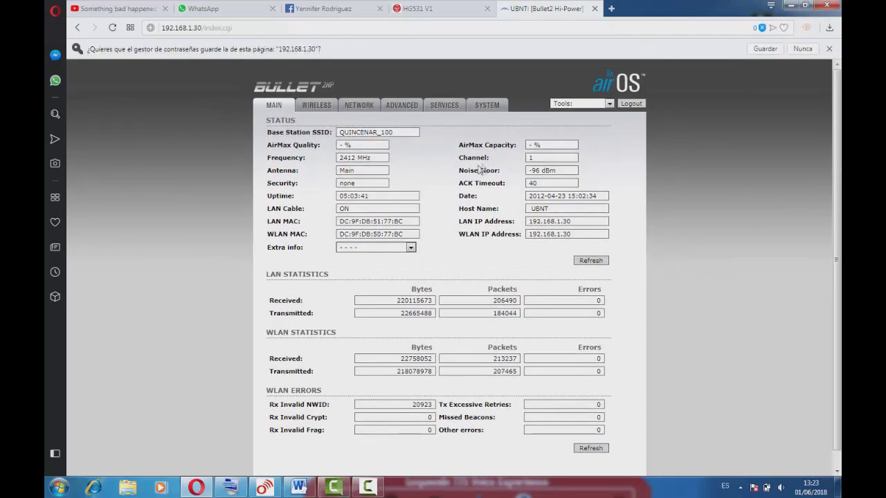
click(765, 50)
Step: Go to the WIRELESS tab showing SSID QUINCENAR_100 and the MAC ACL list
click(317, 86)
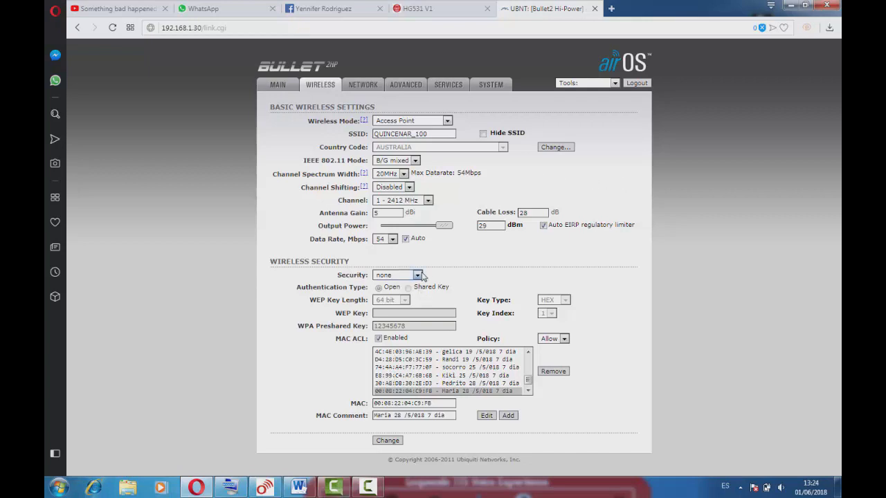
click(419, 276)
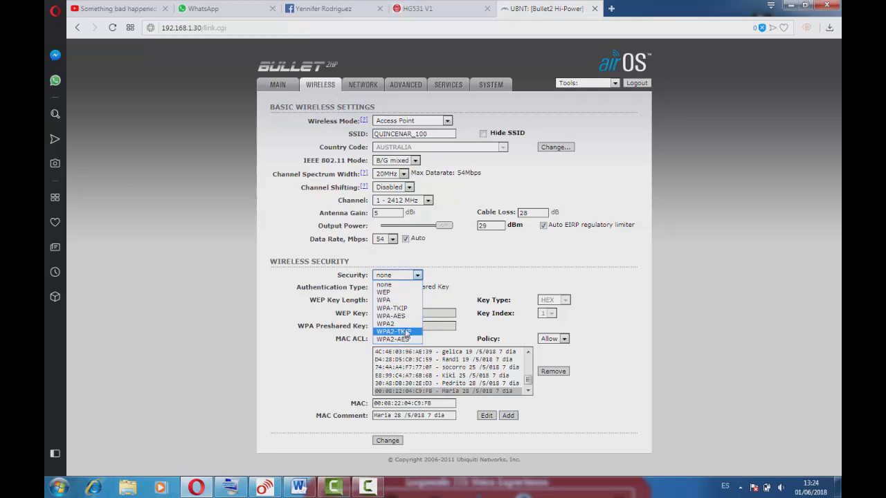
click(418, 284)
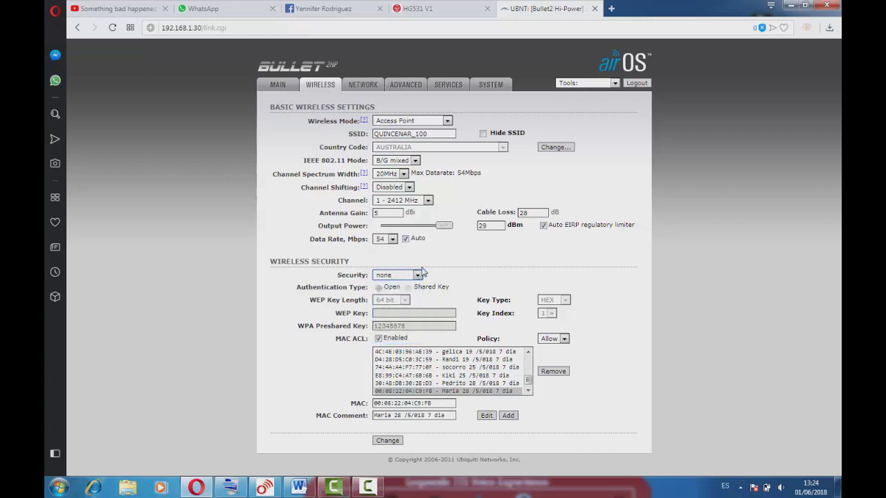
click(379, 338)
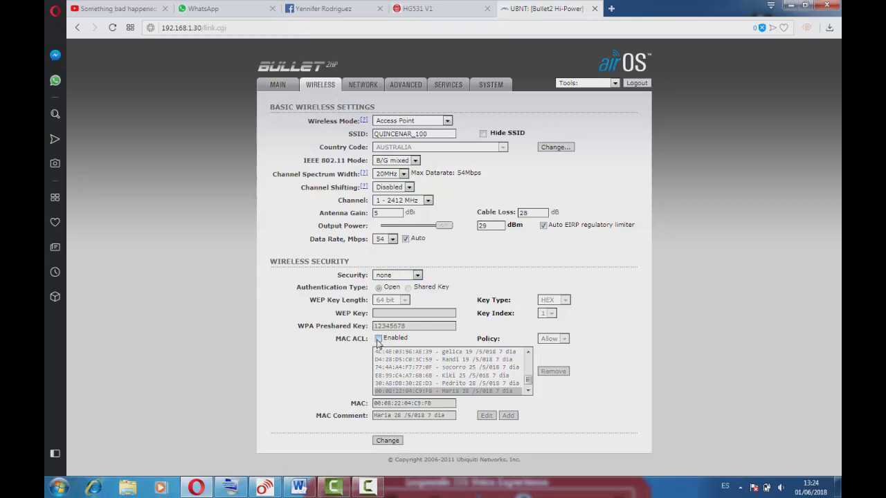
click(379, 338)
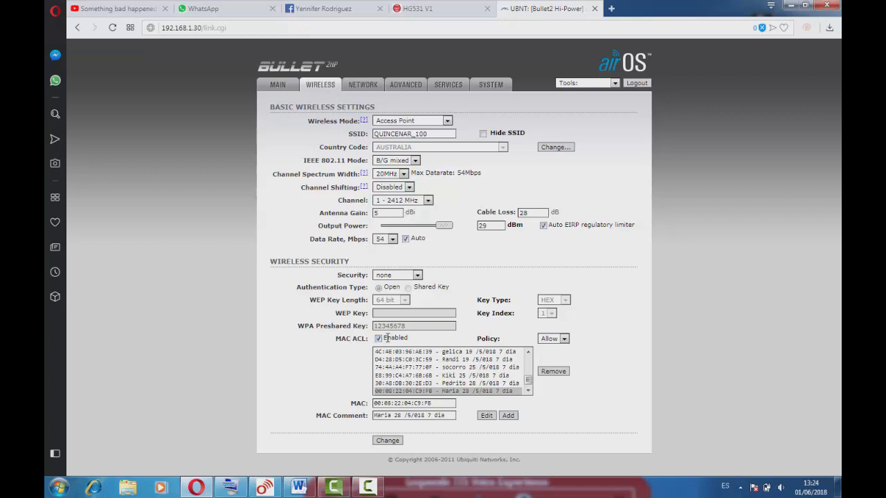
Step: Edit the last MAC ACL entry's MAC address and comment, then submit with Change
drag(452, 404, 374, 404)
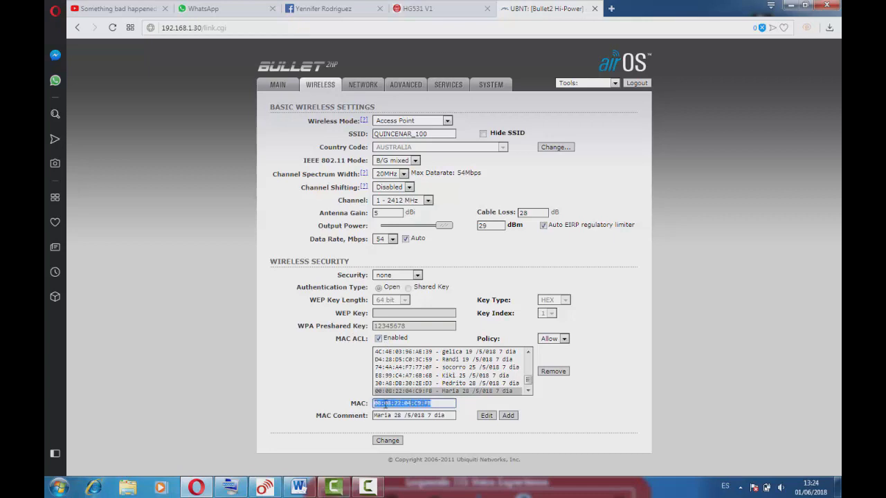
key(BackSpace)
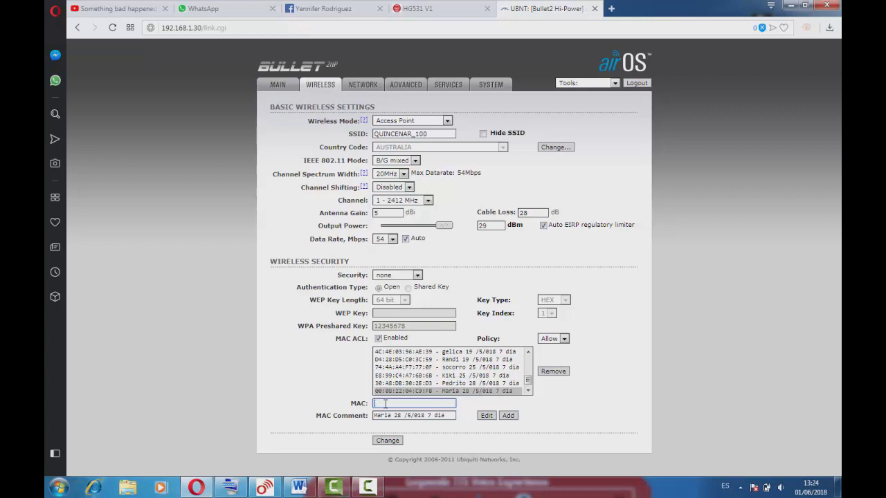
click(385, 392)
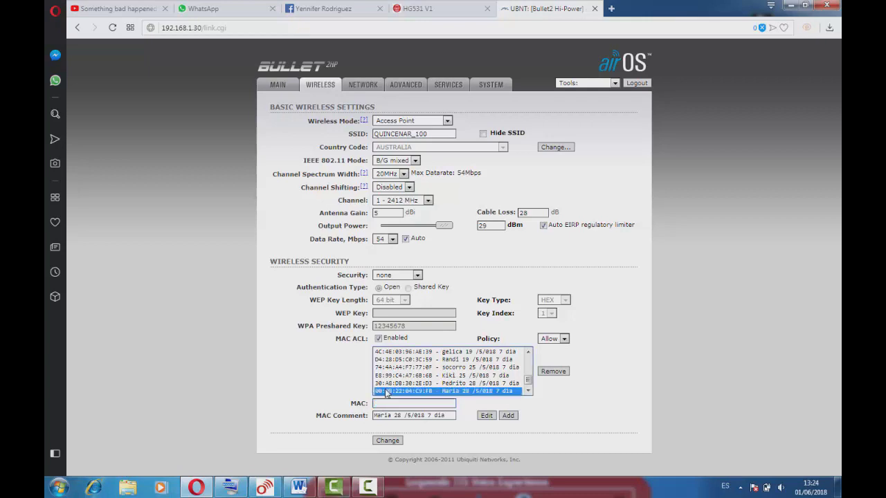
click(438, 377)
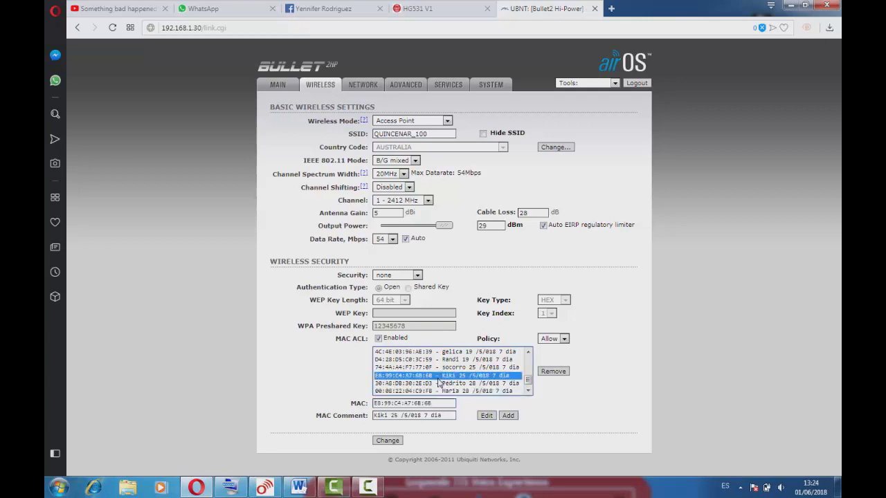
click(435, 391)
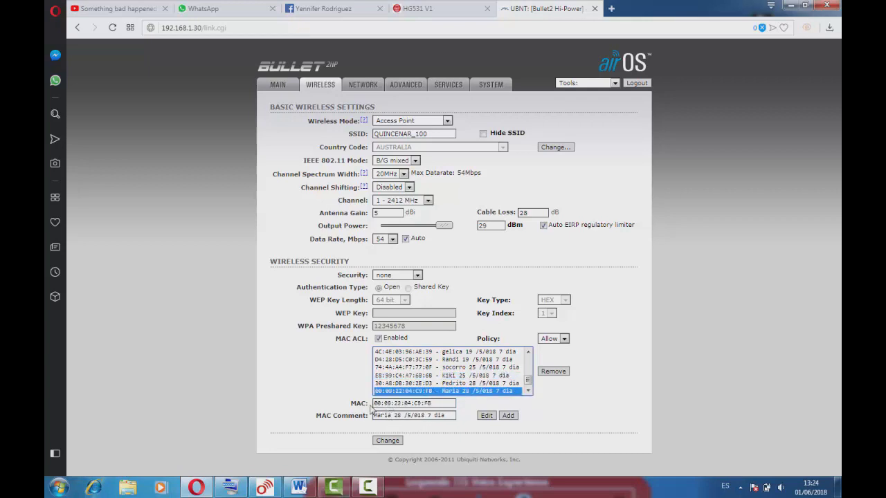
drag(392, 417, 372, 420)
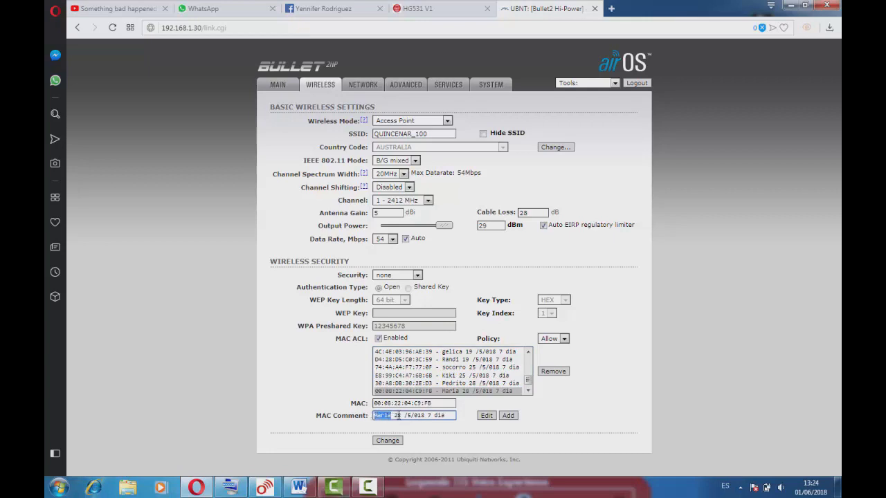
drag(384, 416, 399, 415)
click(423, 383)
click(418, 391)
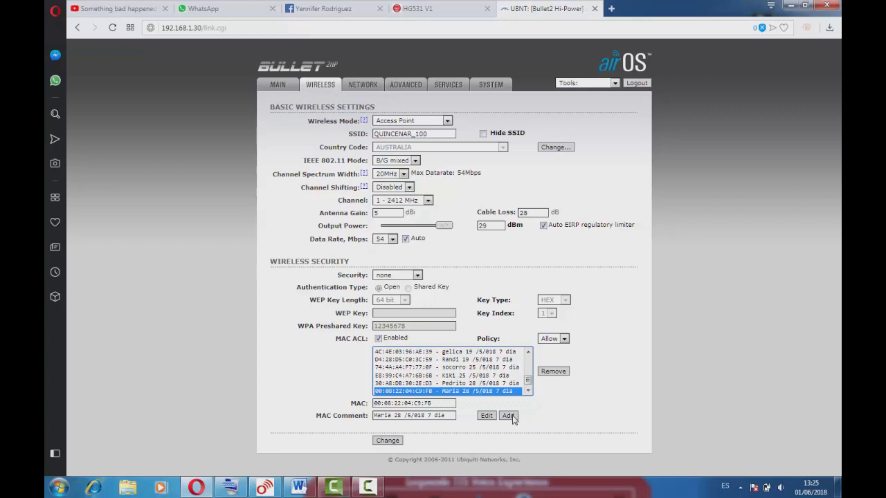
mouse_move(527, 380)
mouse_down()
mouse_move(531, 355)
mouse_move(528, 388)
mouse_up()
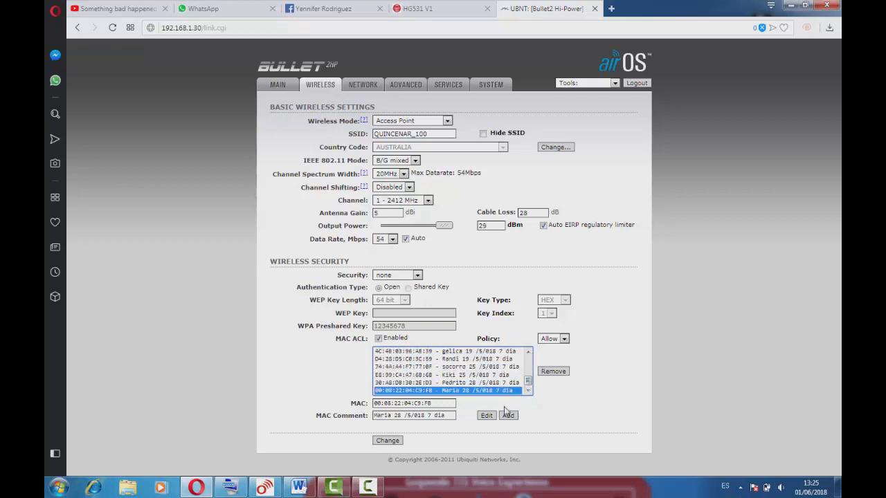
click(387, 442)
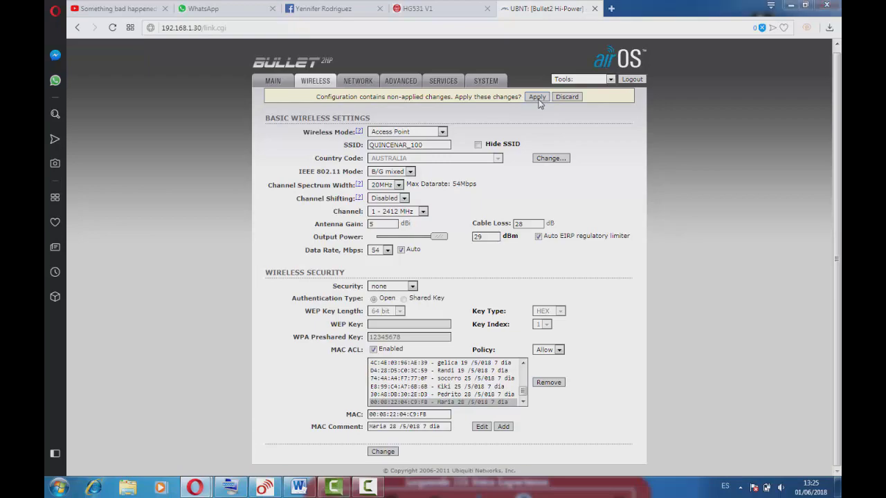
Step: Apply the pending changes, then view the MAIN status page and its Extra info list
click(537, 98)
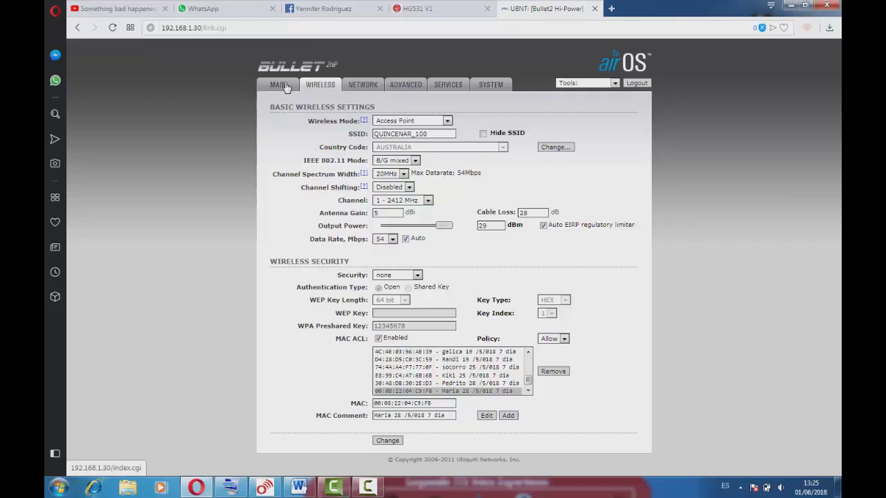
click(281, 84)
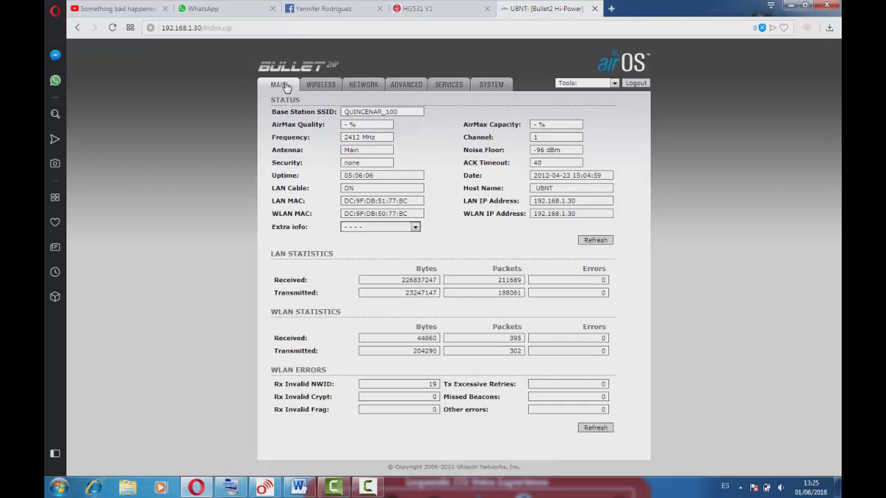
click(401, 229)
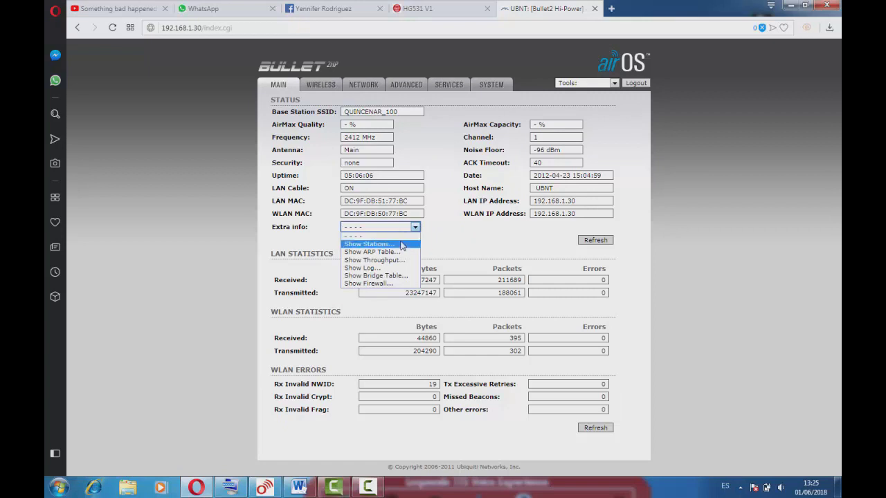
click(403, 245)
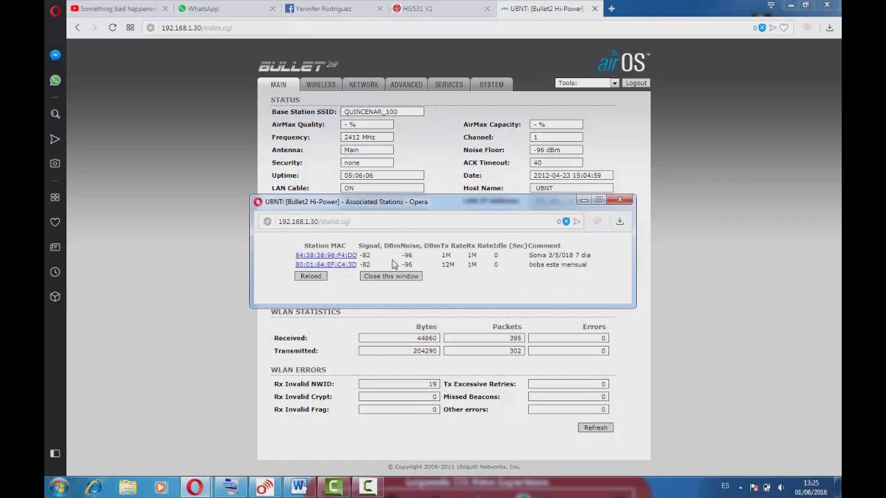
click(311, 276)
click(321, 84)
click(364, 84)
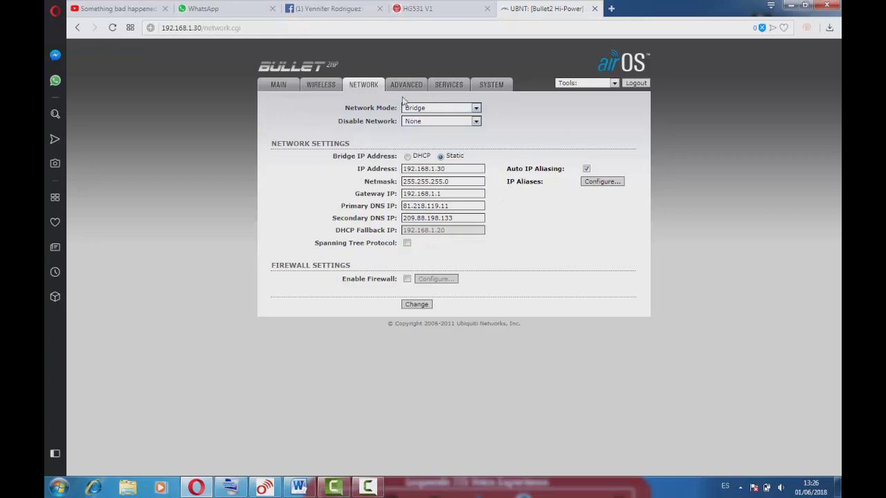
click(279, 85)
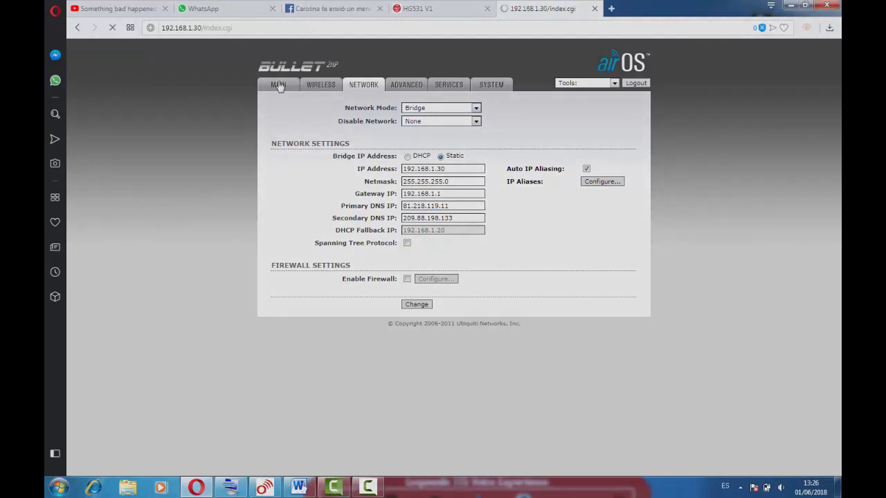